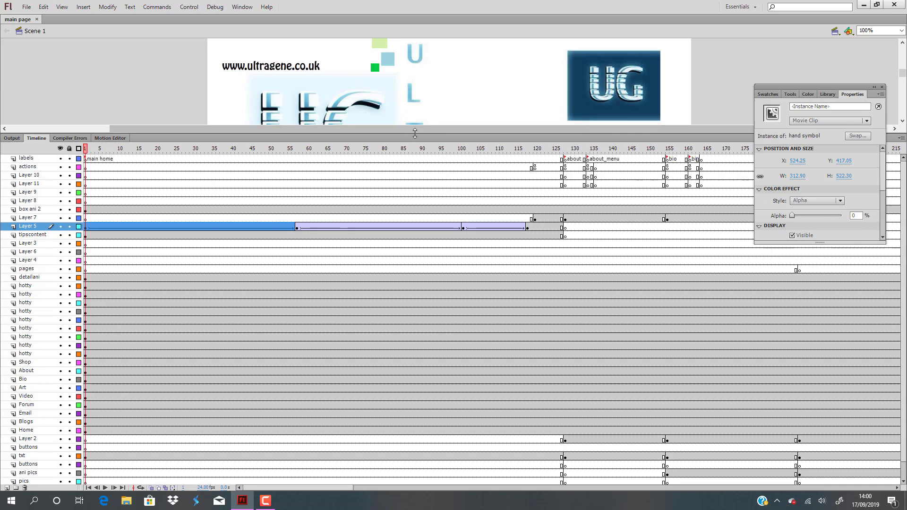
Step: Shrink the timeline area to expose the full stage, and deselect the hand symbol
{"action": "left_click_drag", "start_coordinate": [416, 137], "coordinate": [463, 419]}
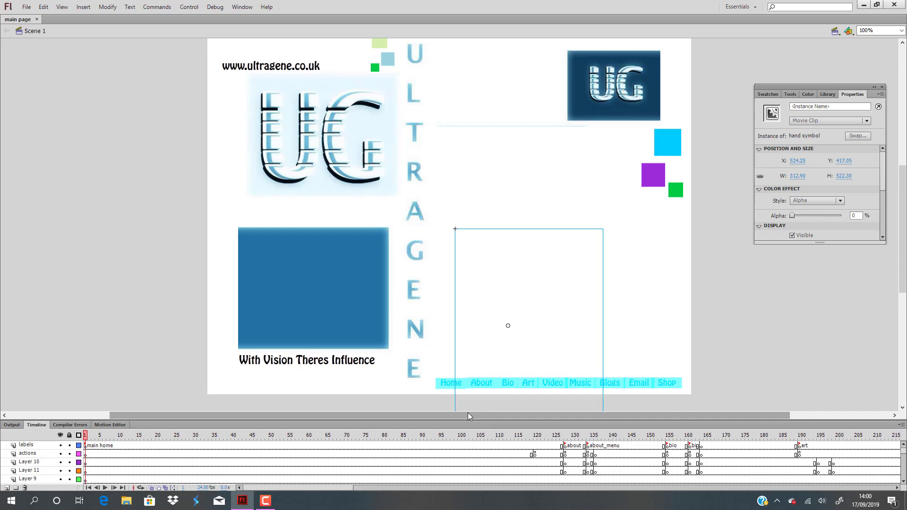
{"action": "left_click", "coordinate": [750, 290]}
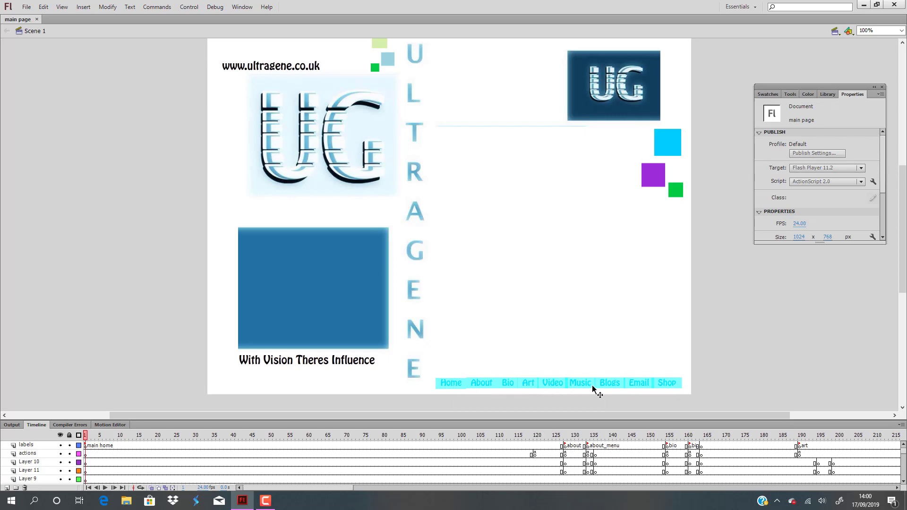
Step: Try moving the invisible hotty button up off the Home label, and undo the move
{"action": "left_click", "coordinate": [454, 384]}
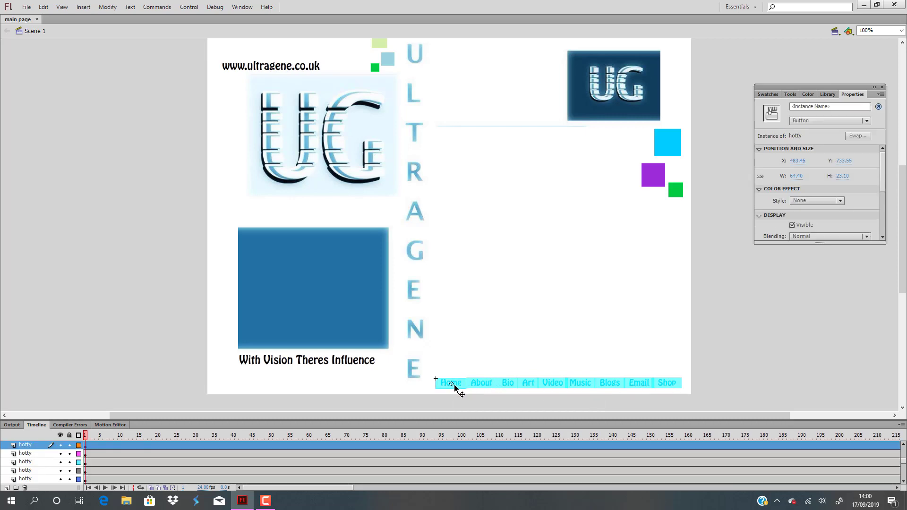
{"action": "left_click_drag", "start_coordinate": [457, 385], "coordinate": [454, 371]}
{"action": "left_click", "coordinate": [457, 380]}
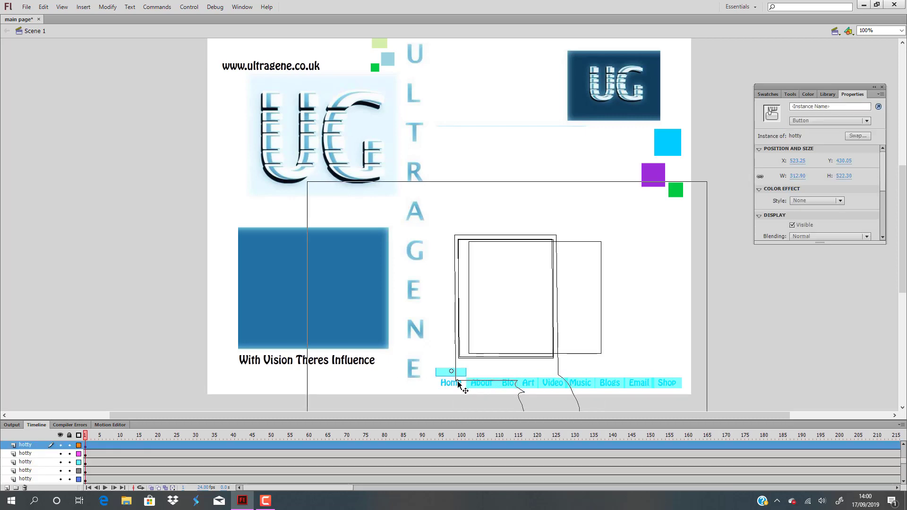
{"action": "key", "text": "ctrl+z"}
{"action": "key", "text": "ctrl+z"}
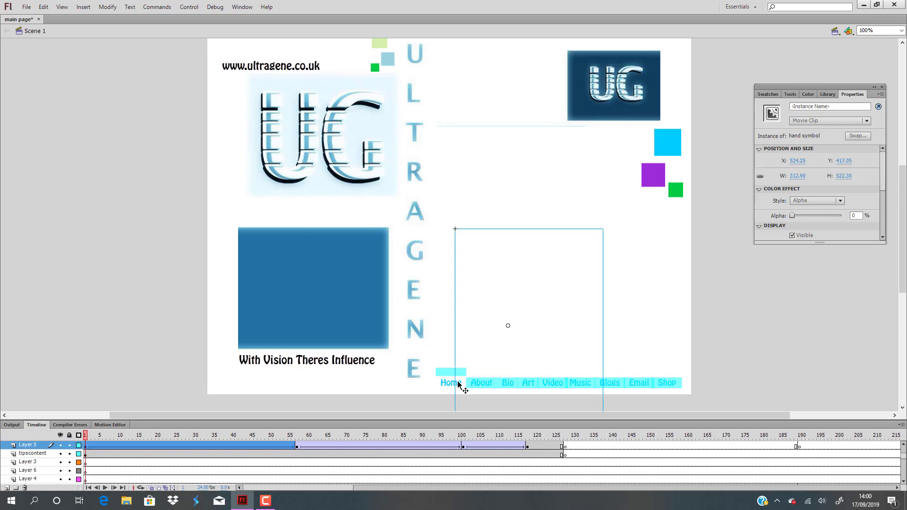
{"action": "key", "text": "ctrl+z"}
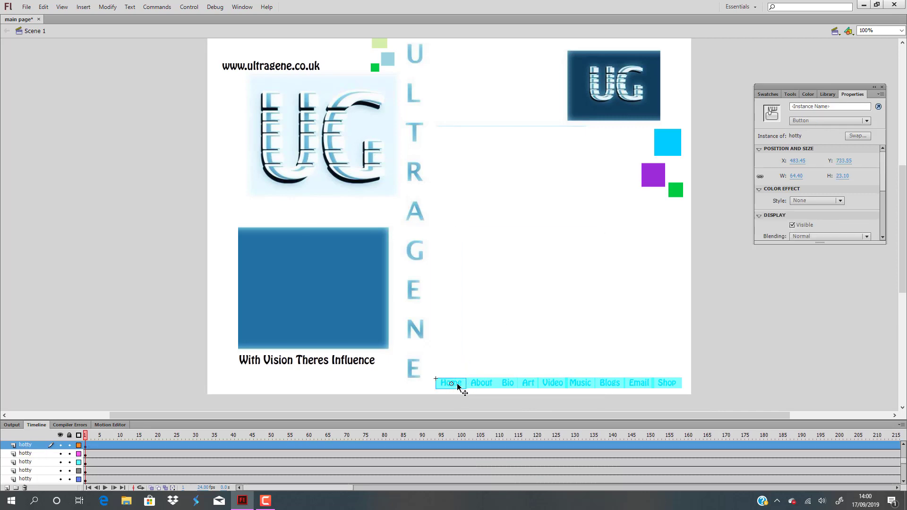
Step: Open the hotty button symbol over Home to inspect its Up, Over, Down and Hit frames, and return to Scene 1
{"action": "double_click", "coordinate": [457, 386]}
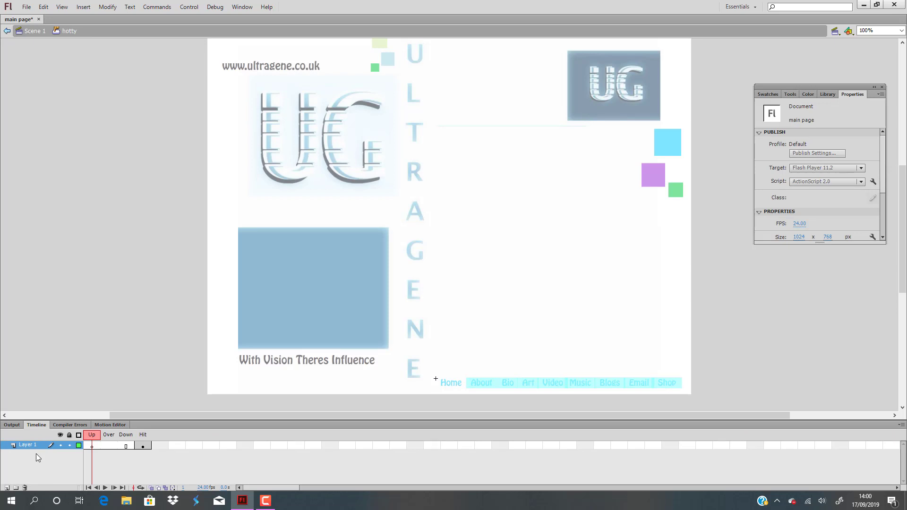
{"action": "double_click", "coordinate": [144, 352]}
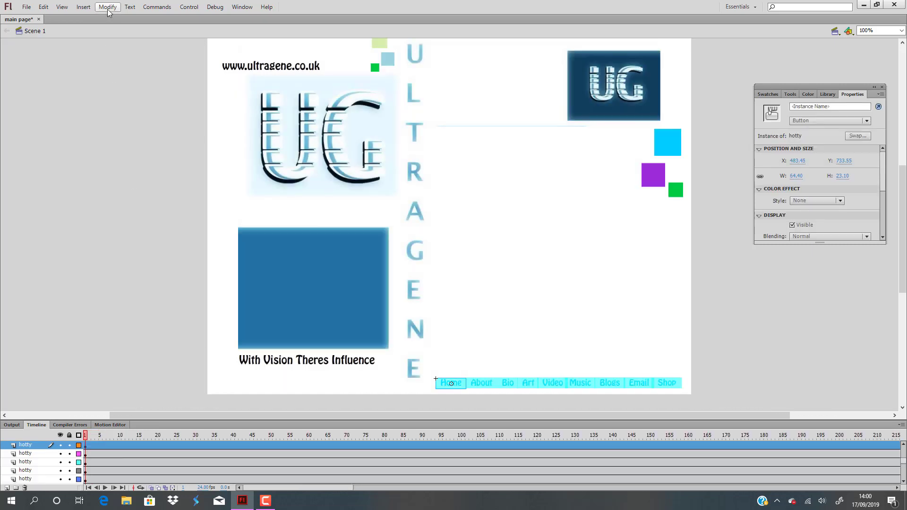
Step: Draw a small black rectangle on the pasteboard beside the stage
{"action": "left_click", "coordinate": [112, 8]}
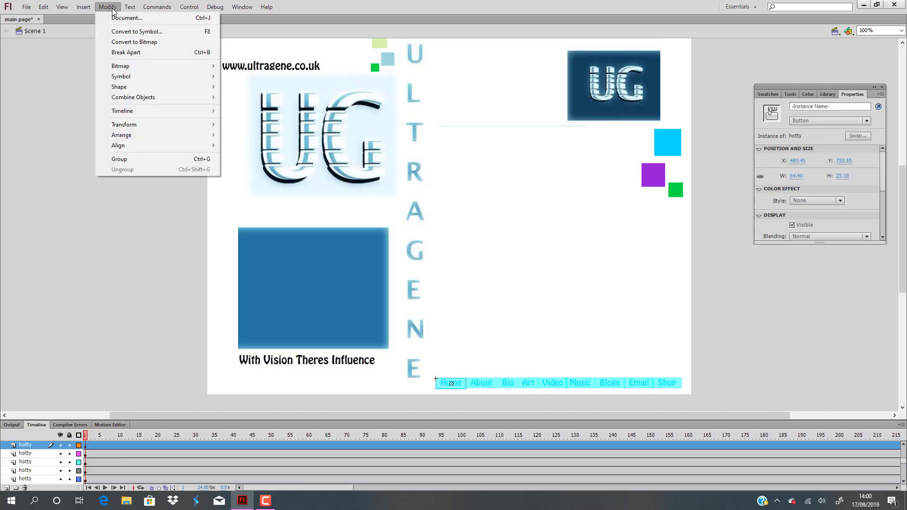
{"action": "left_click", "coordinate": [113, 9]}
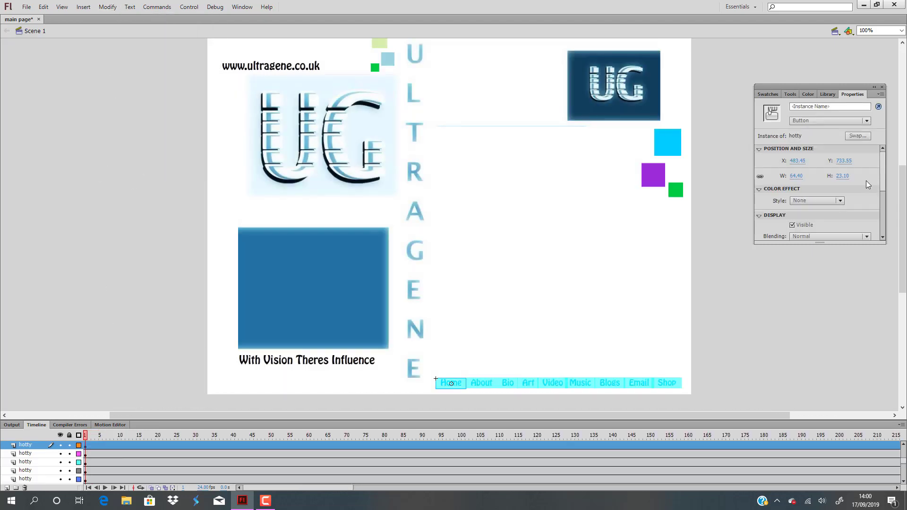
{"action": "left_click", "coordinate": [790, 94]}
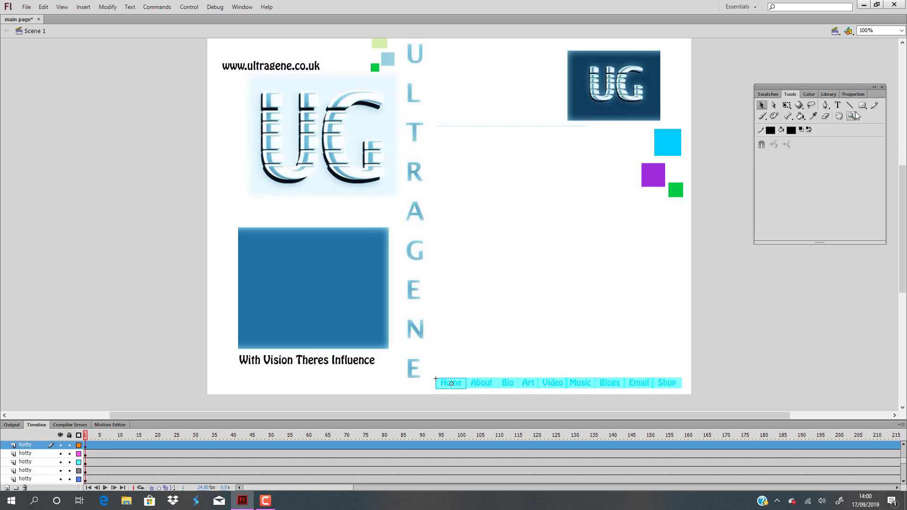
{"action": "left_click", "coordinate": [862, 106]}
{"action": "left_click_drag", "start_coordinate": [24, 242], "coordinate": [71, 253]}
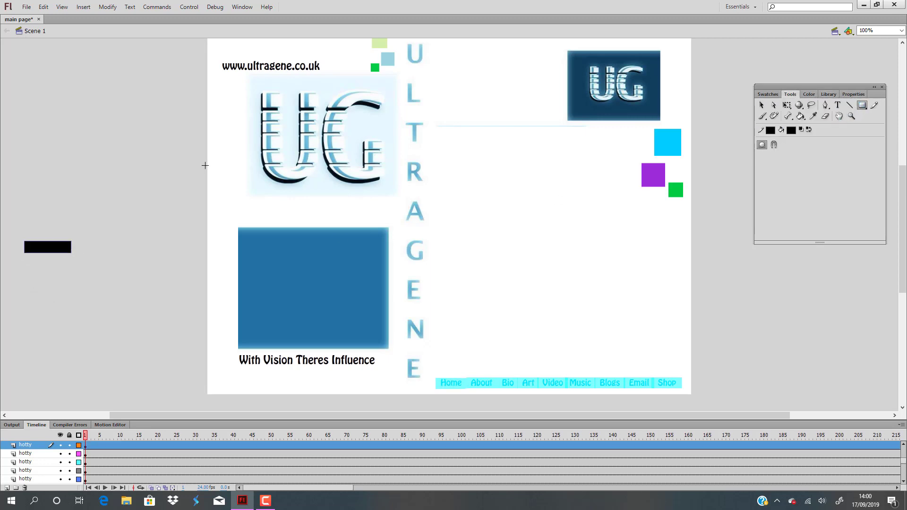
Step: Convert the black rectangle into a Button symbol named Symbol 2
{"action": "left_click", "coordinate": [761, 105]}
{"action": "key", "text": "F8"}
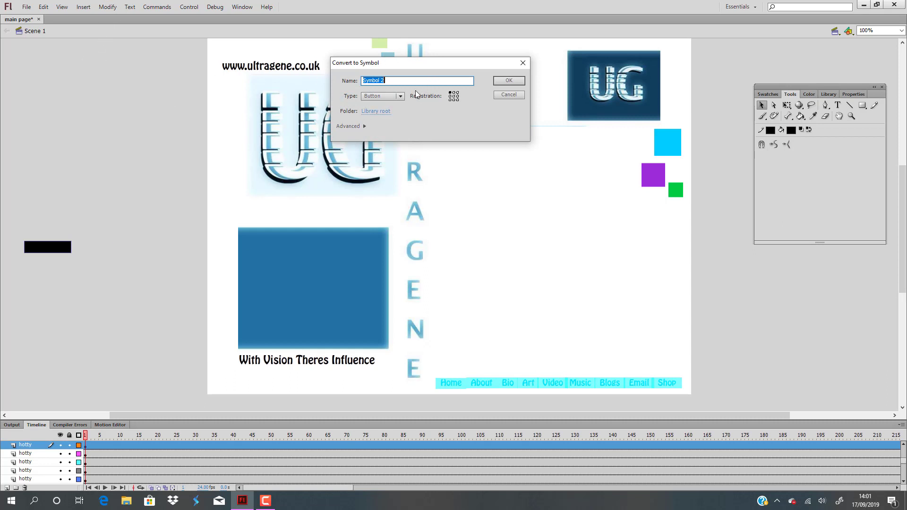
{"action": "left_click", "coordinate": [400, 97]}
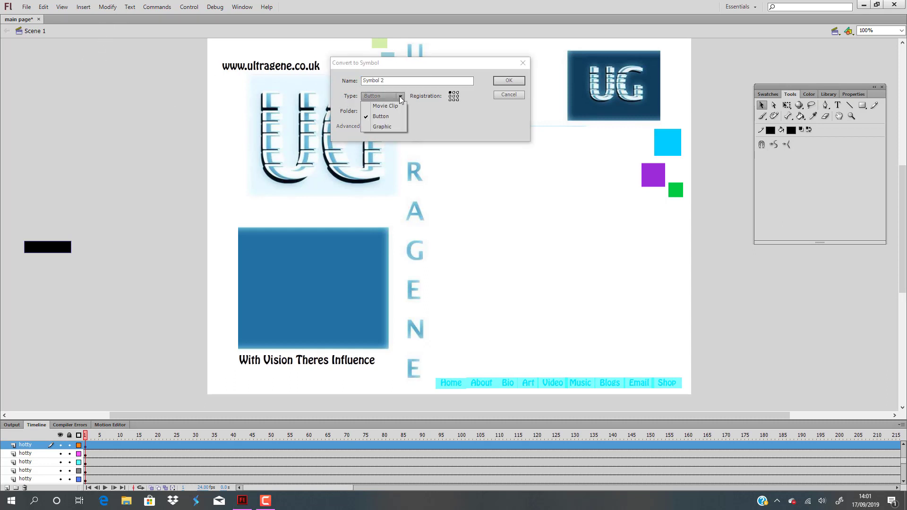
{"action": "left_click", "coordinate": [118, 112]}
{"action": "left_click", "coordinate": [506, 81]}
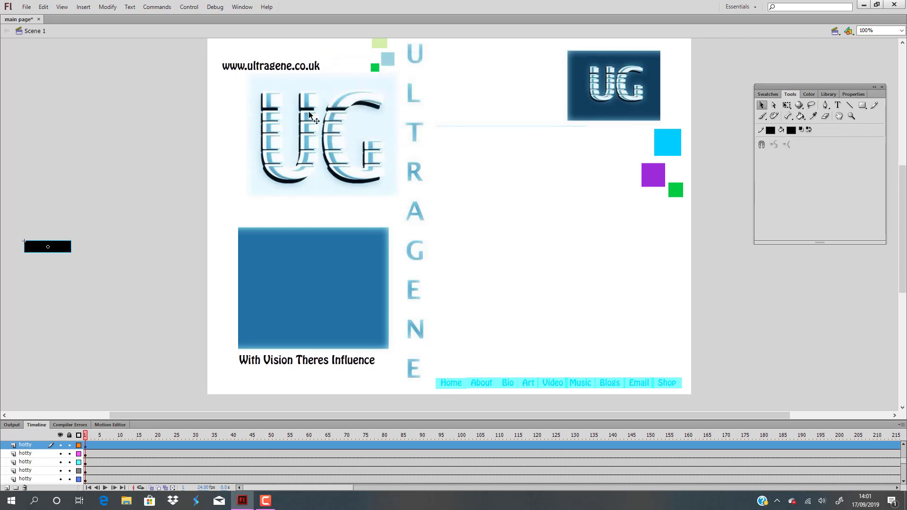
Step: Move the keyframe of Symbol 2 from the Up frame to the Hit frame, making the button invisible, and return to Scene 1
{"action": "double_click", "coordinate": [63, 253]}
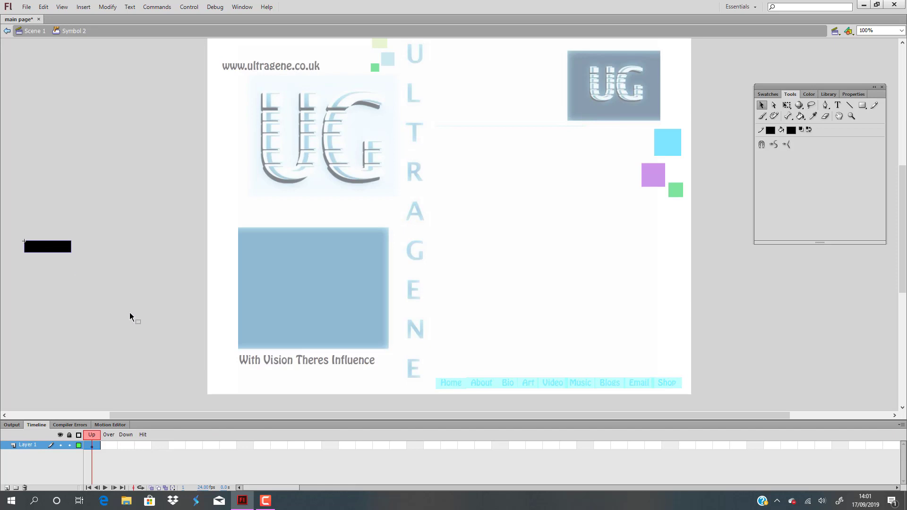
{"action": "left_click", "coordinate": [143, 446]}
{"action": "left_click_drag", "start_coordinate": [146, 448], "coordinate": [144, 449]}
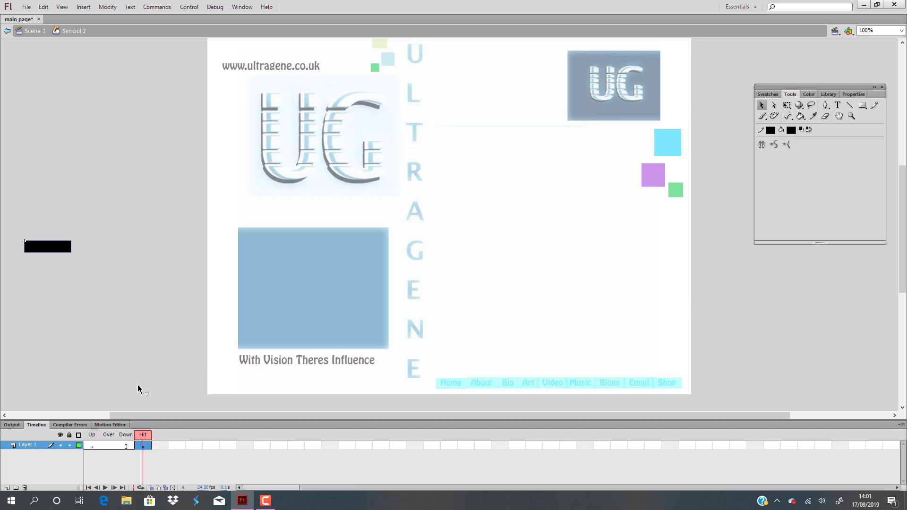
{"action": "double_click", "coordinate": [129, 353]}
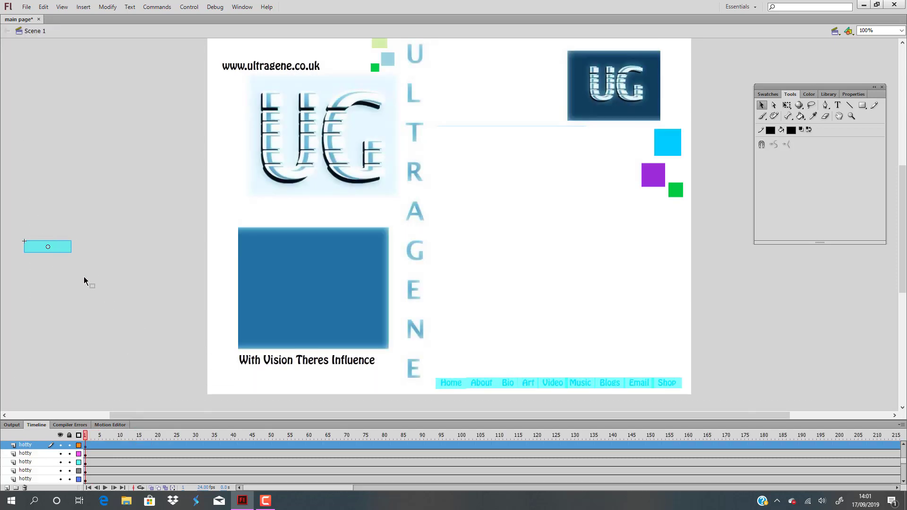
Step: Undo the creation of the demonstration button and return to Scene 1 with nothing selected
{"action": "key", "text": "ctrl+z"}
{"action": "key", "text": "ctrl+z"}
{"action": "key", "text": "ctrl+z"}
{"action": "key", "text": "ctrl+z"}
{"action": "key", "text": "ctrl+z"}
{"action": "key", "text": "ctrl+z"}
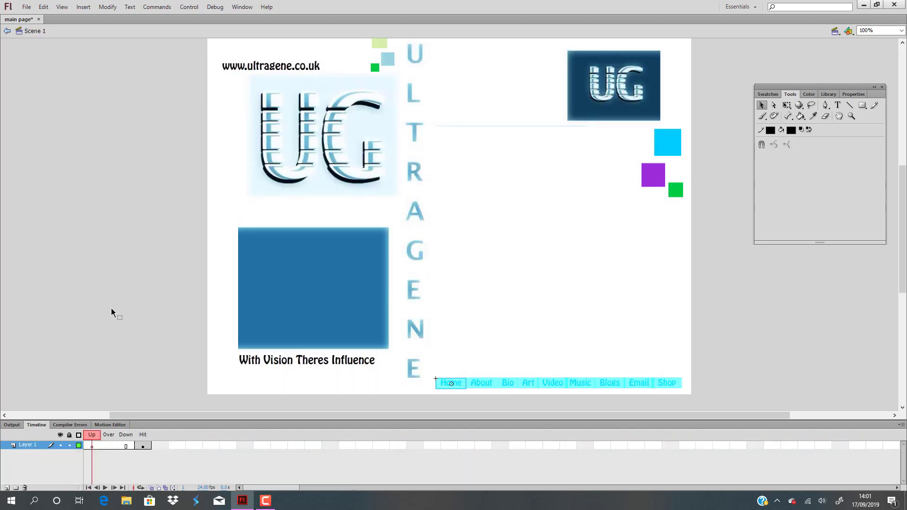
{"action": "key", "text": "ctrl+z"}
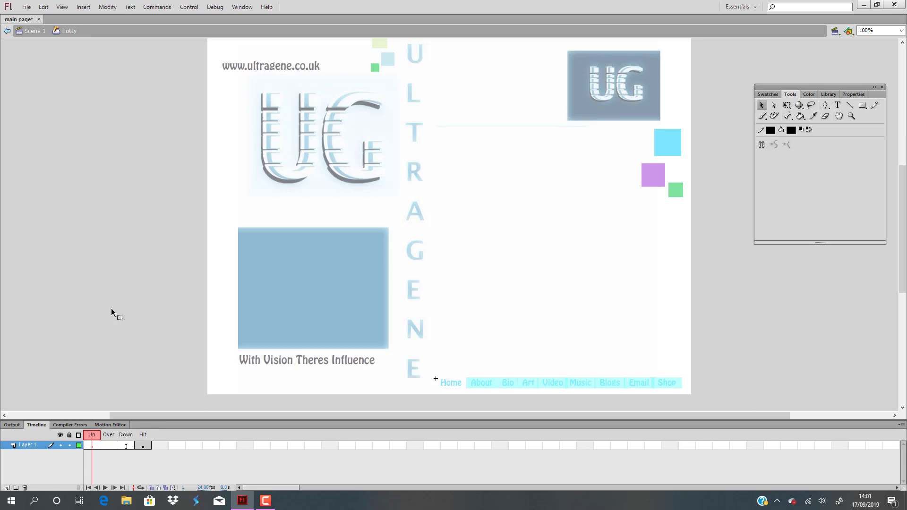
{"action": "key", "text": "ctrl+z"}
{"action": "left_click", "coordinate": [112, 308]}
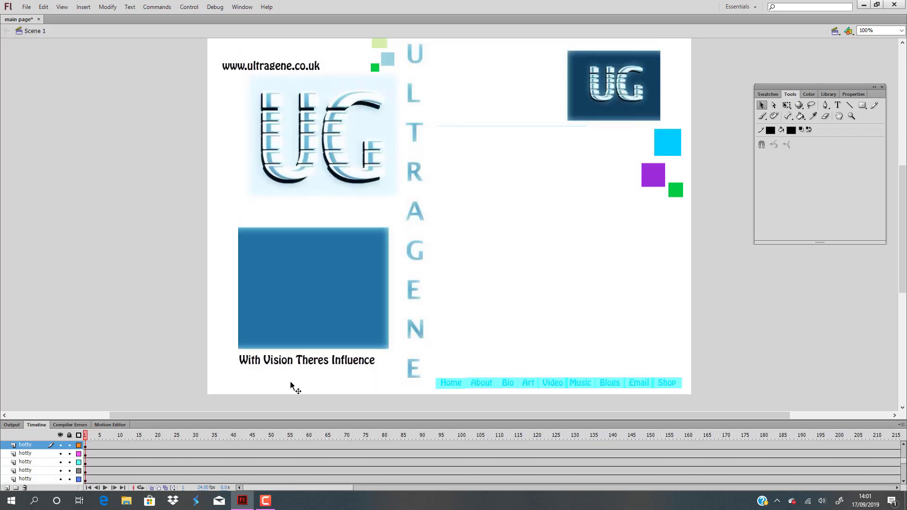
Step: Select the invisible hotty button over Home and open its ActionScript code
{"action": "left_click", "coordinate": [450, 387]}
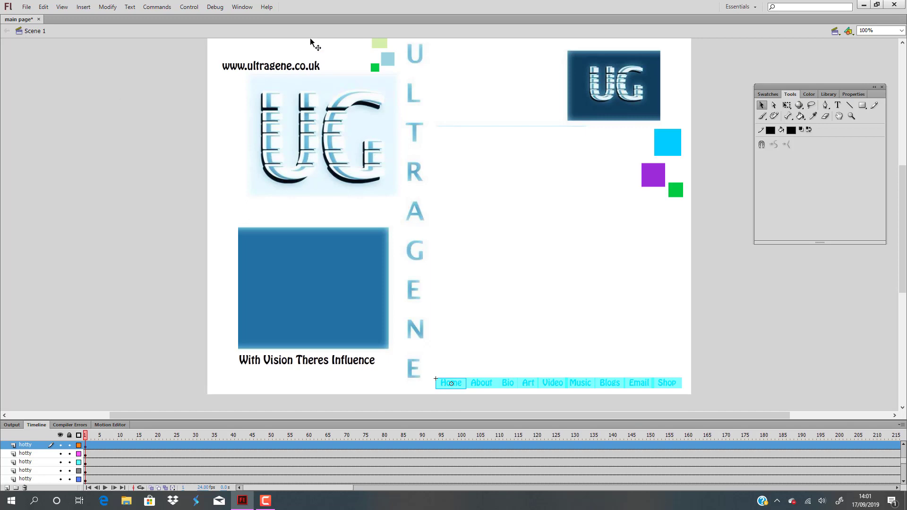
{"action": "left_click", "coordinate": [243, 8]}
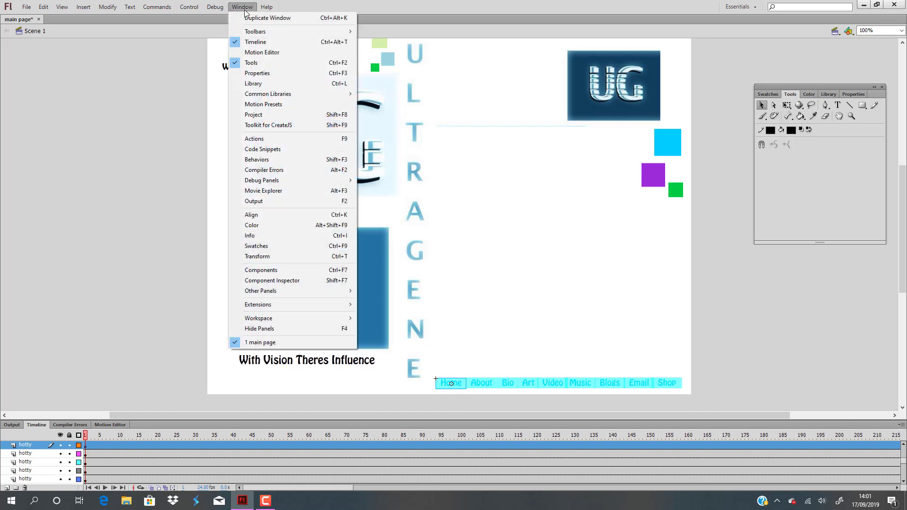
{"action": "left_click", "coordinate": [289, 139]}
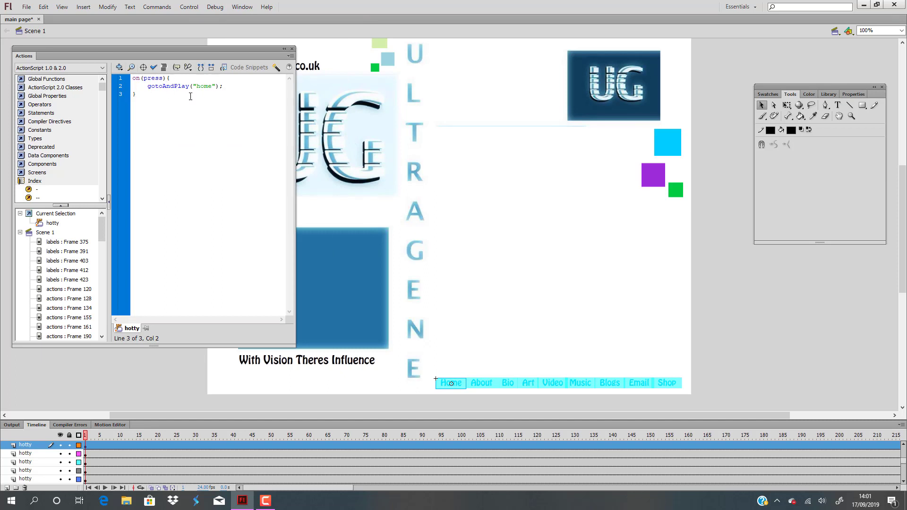
Step: Clear the event of the Home button's on() handler, browse the suggested mouse and key events, and re-enter press
{"action": "left_click", "coordinate": [164, 78]}
{"action": "key", "text": "BackSpace"}
{"action": "key", "text": "BackSpace"}
{"action": "key", "text": "BackSpace"}
{"action": "key", "text": "BackSpace"}
{"action": "key", "text": "BackSpace"}
{"action": "type", "text": "({"}
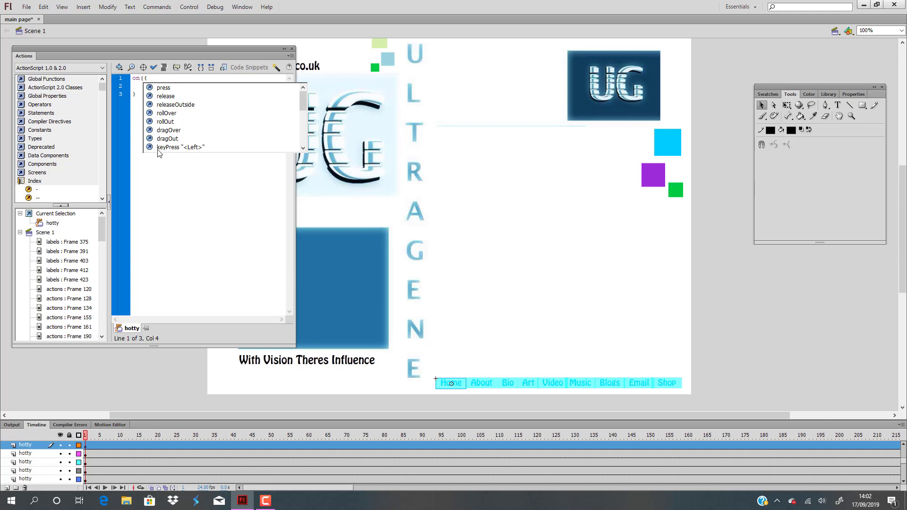
{"action": "left_click", "coordinate": [302, 148]}
{"action": "left_click_drag", "start_coordinate": [302, 148], "coordinate": [301, 148]}
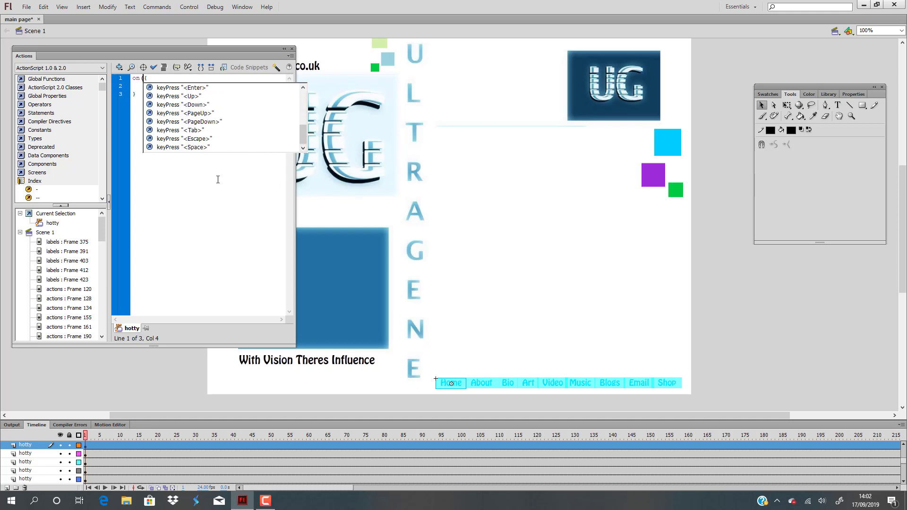
{"action": "key", "text": "Escape"}
{"action": "type", "text": "press"}
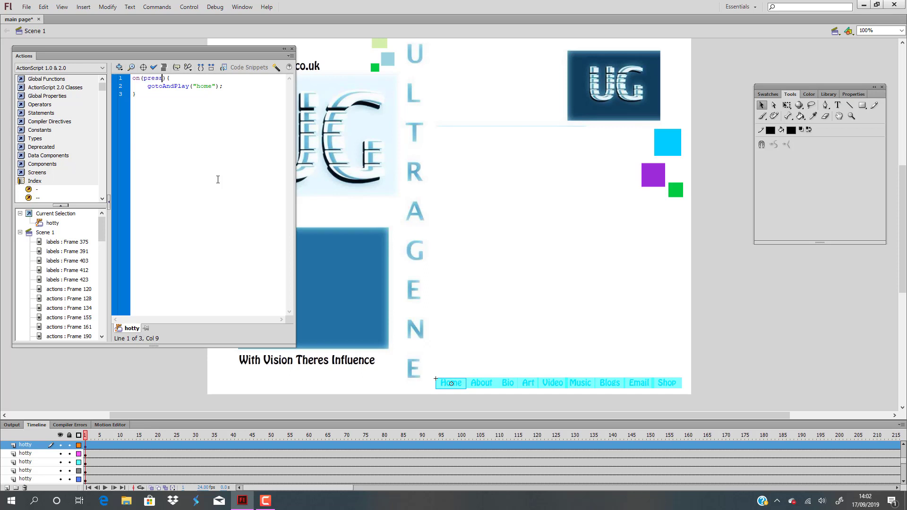
Step: Check the syntax of the Home button's script, close the code editor and deselect the button
{"action": "left_click", "coordinate": [154, 68]}
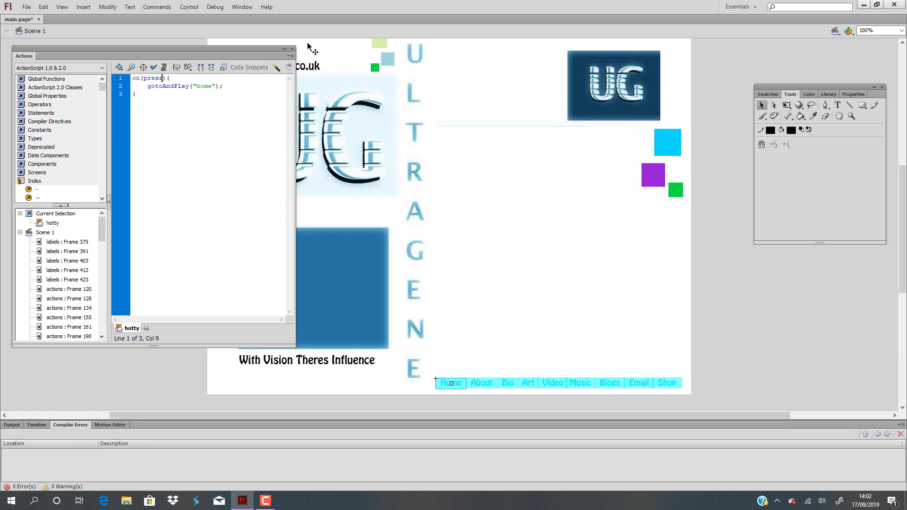
{"action": "left_click", "coordinate": [292, 49]}
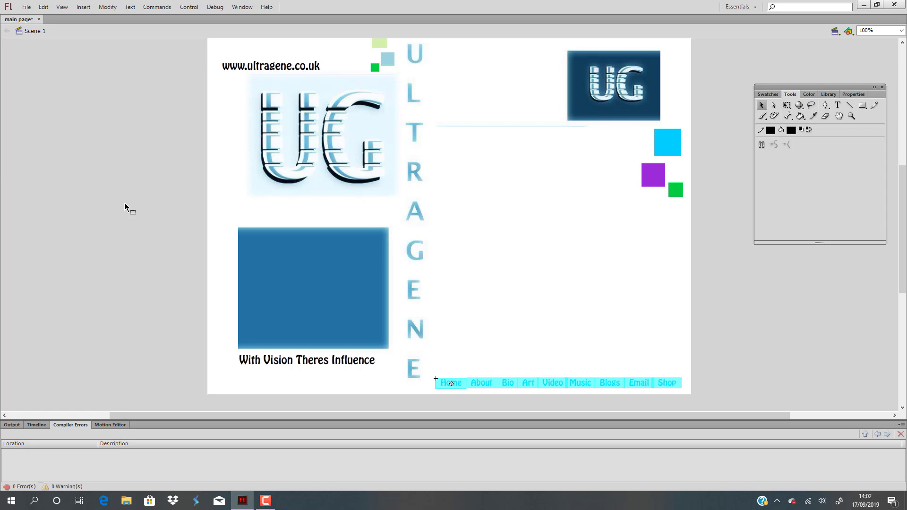
{"action": "left_click", "coordinate": [124, 186]}
Step: Test the movie, visit its About and Bio pages through the navigation buttons, and close the preview
{"action": "key", "text": "ctrl+Return"}
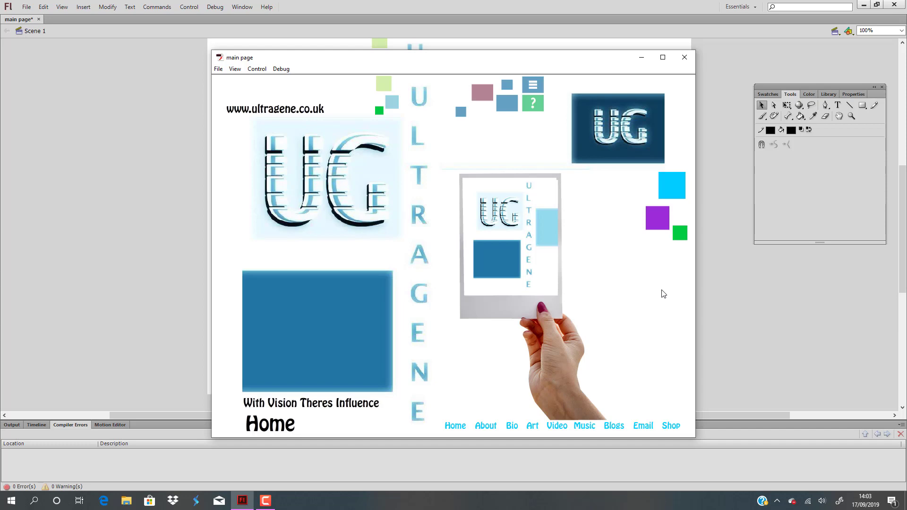
{"action": "left_click", "coordinate": [484, 430]}
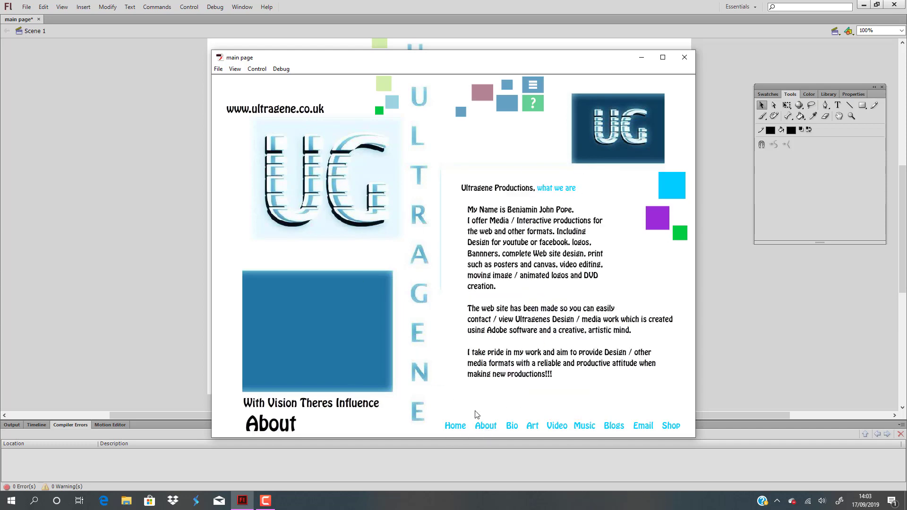
{"action": "left_click", "coordinate": [507, 427]}
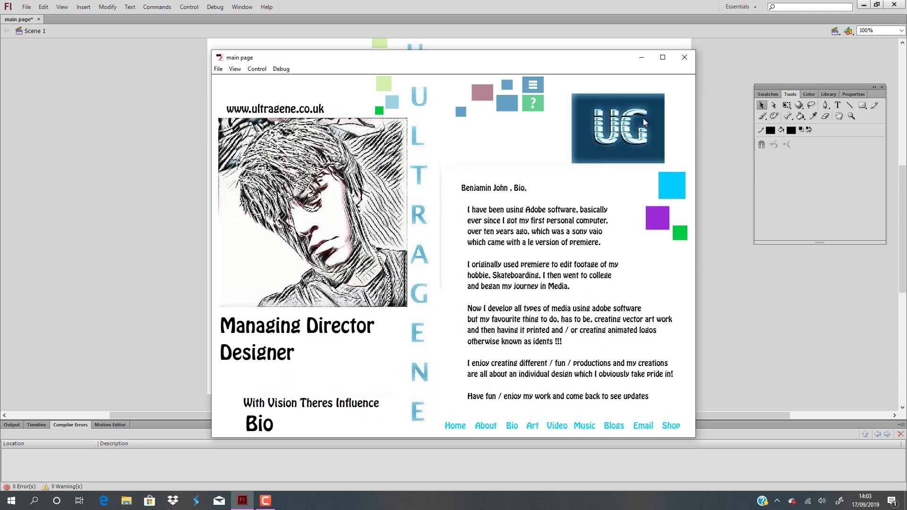
{"action": "left_click", "coordinate": [684, 57]}
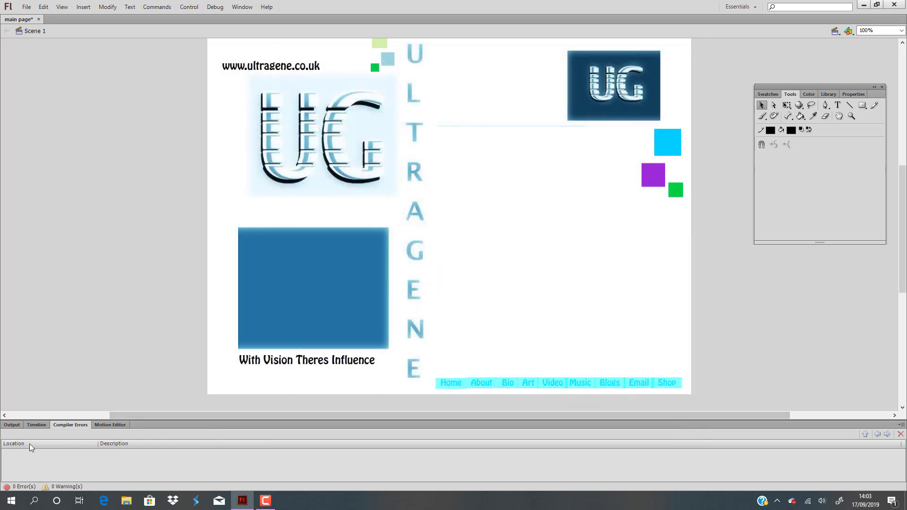
Step: Show the timeline, look through its frame labels up to home, and select the actions layer's keyframe at frame 120
{"action": "left_click", "coordinate": [38, 425]}
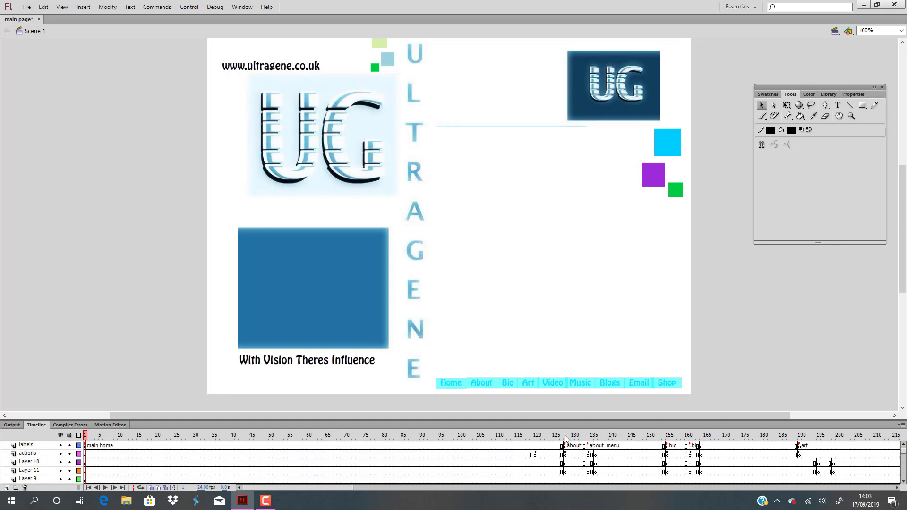
{"action": "left_click_drag", "start_coordinate": [343, 486], "coordinate": [370, 486]}
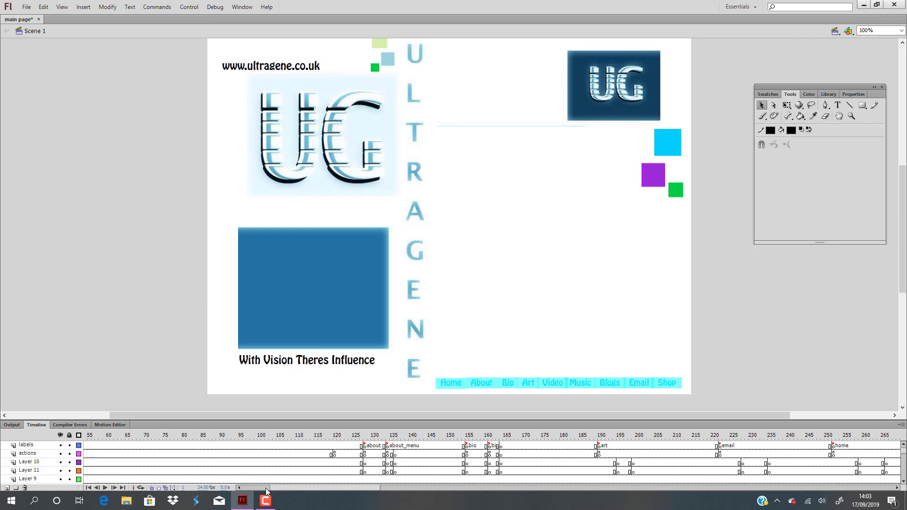
{"action": "left_click_drag", "start_coordinate": [326, 488], "coordinate": [300, 489]}
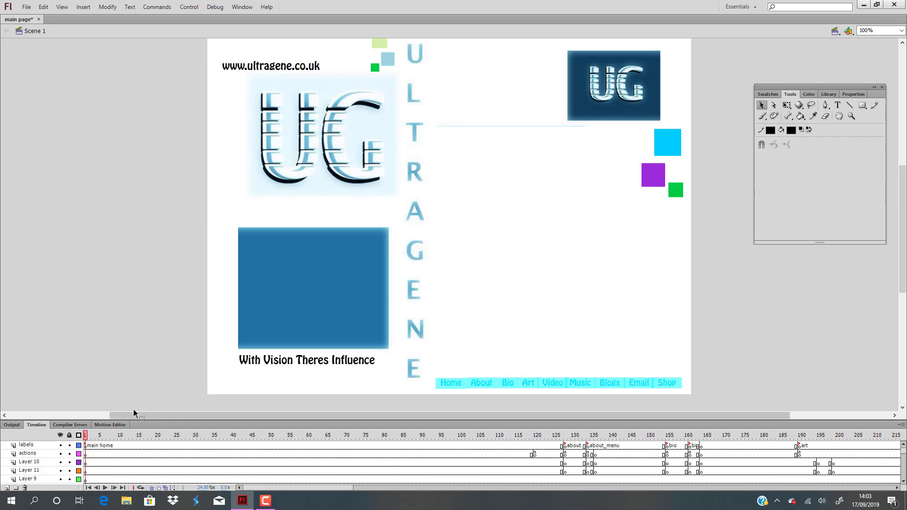
{"action": "left_click", "coordinate": [534, 455]}
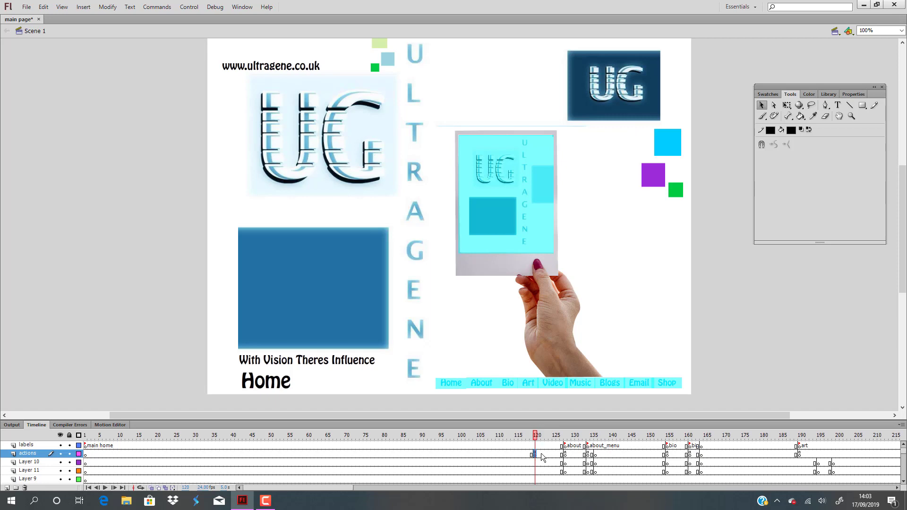